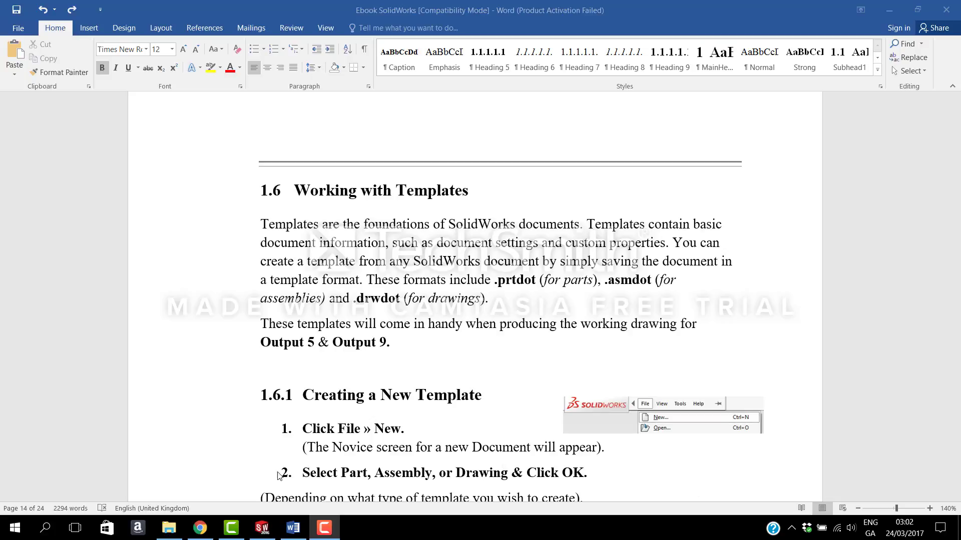
Switch to SOLIDWORKS and create a new Part document
click(258, 531)
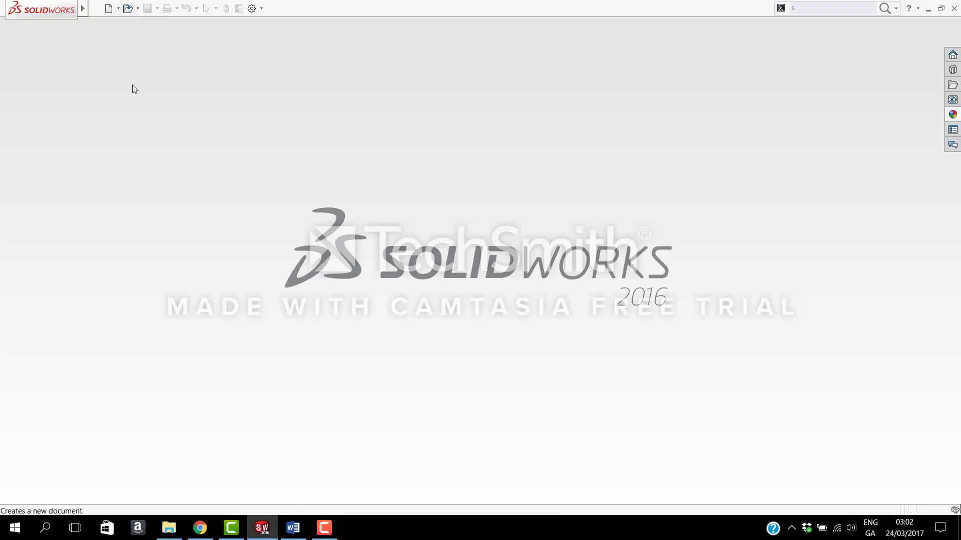
click(93, 9)
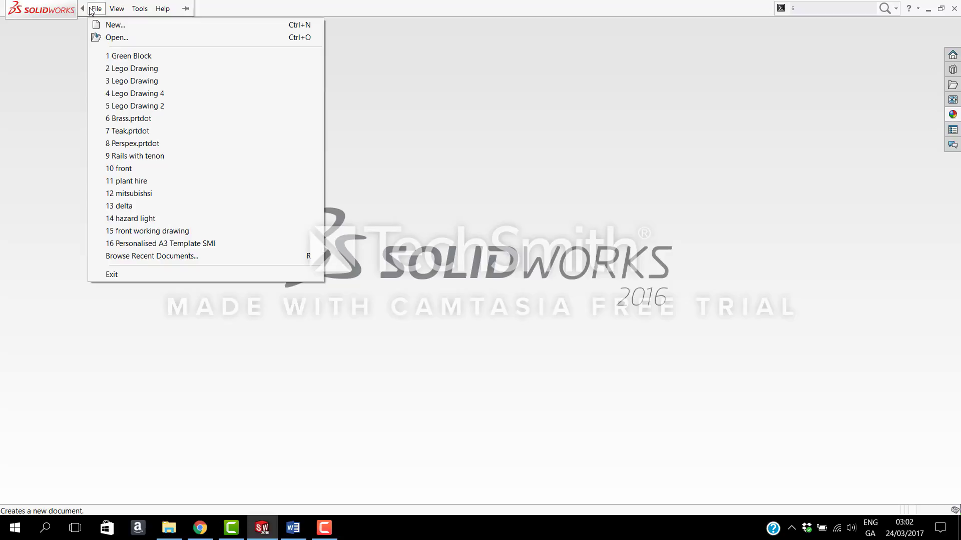
click(101, 26)
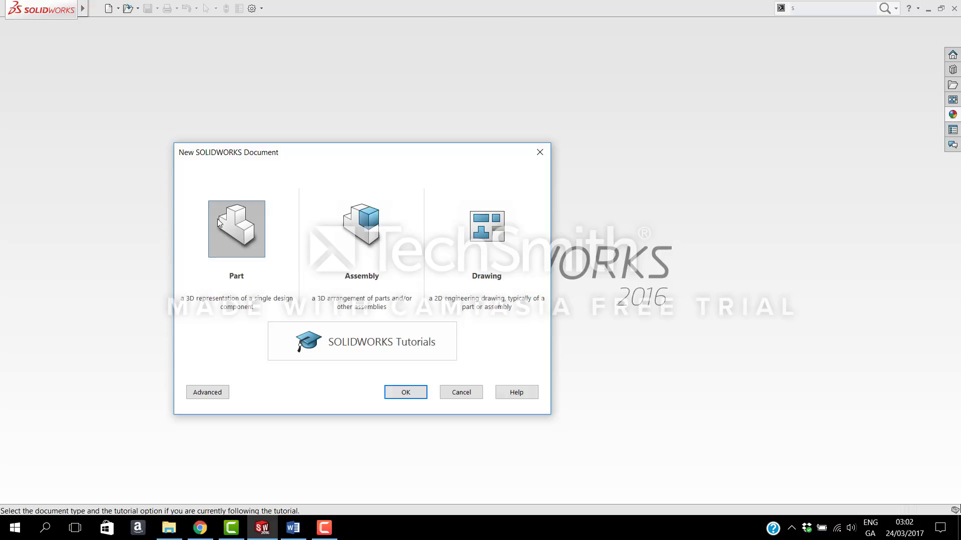
double_click(246, 234)
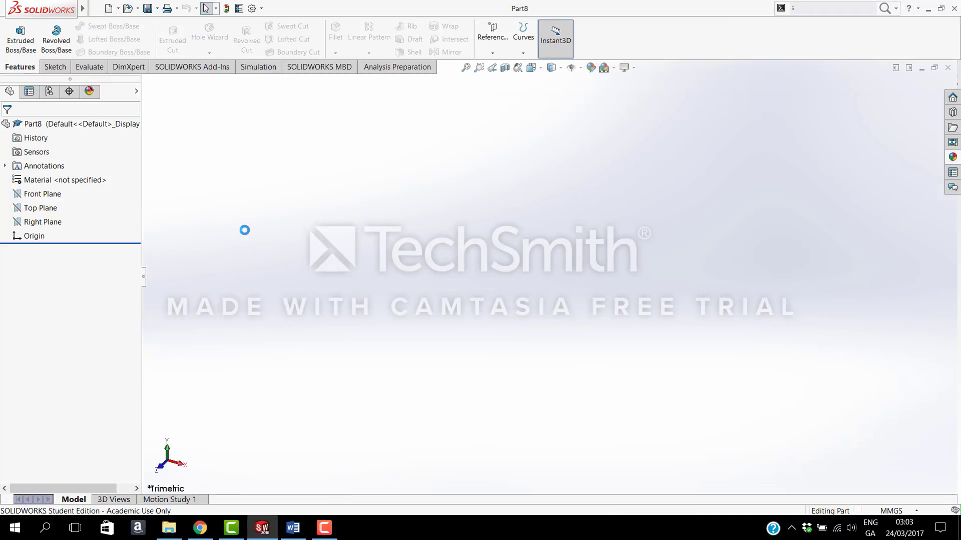
Open the part's document properties and choose ISO as the overall drafting standard
click(253, 9)
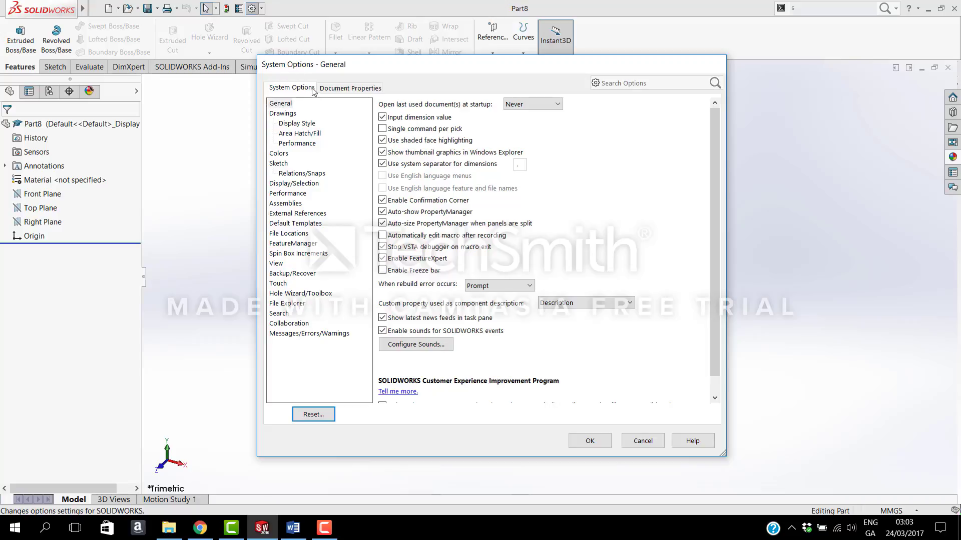
click(342, 88)
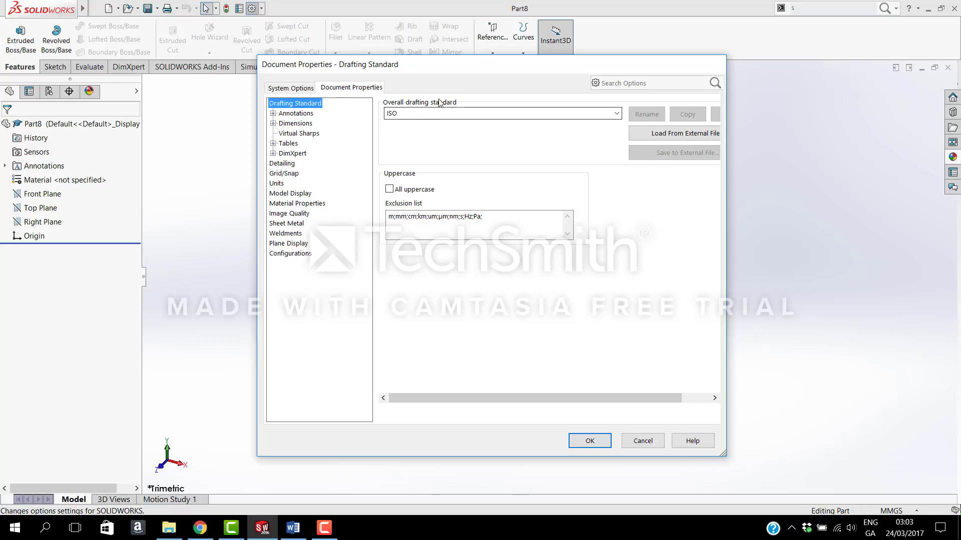
click(616, 114)
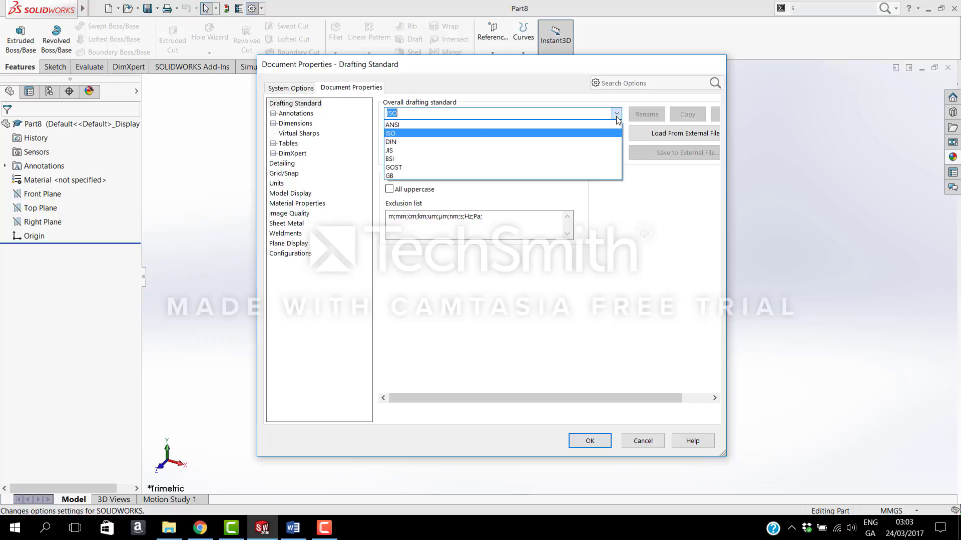
click(493, 134)
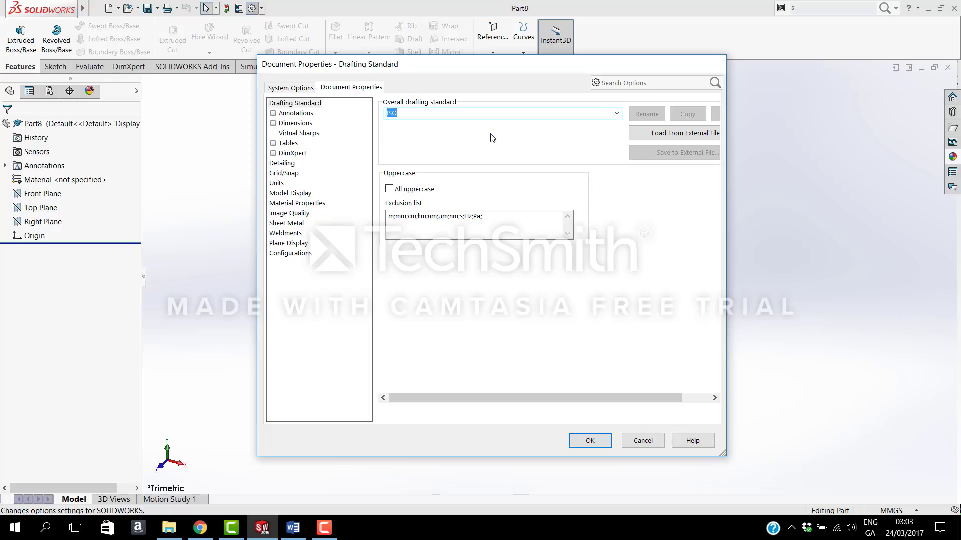
Set the annotations text font to Arial with the Bold style
click(295, 114)
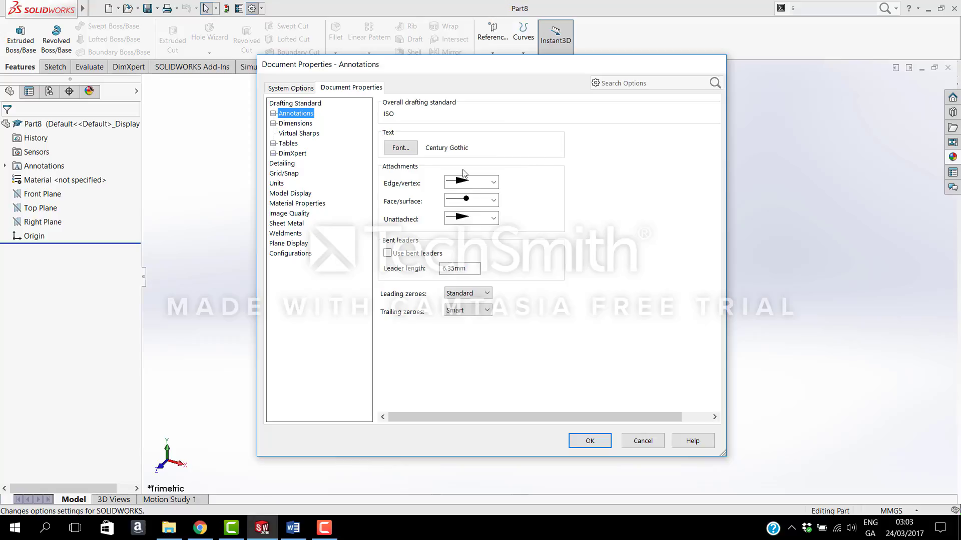
click(416, 153)
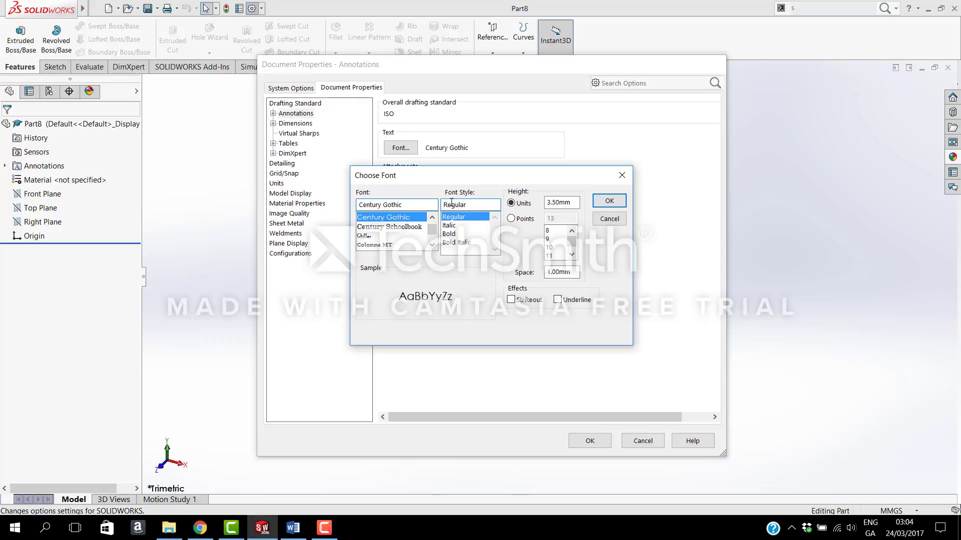
click(416, 209)
text(ar)
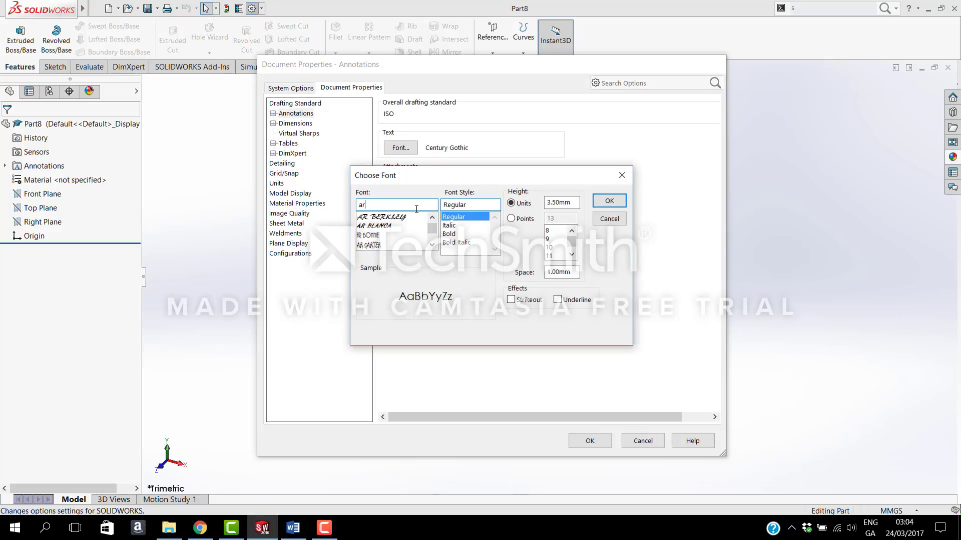
text(i)
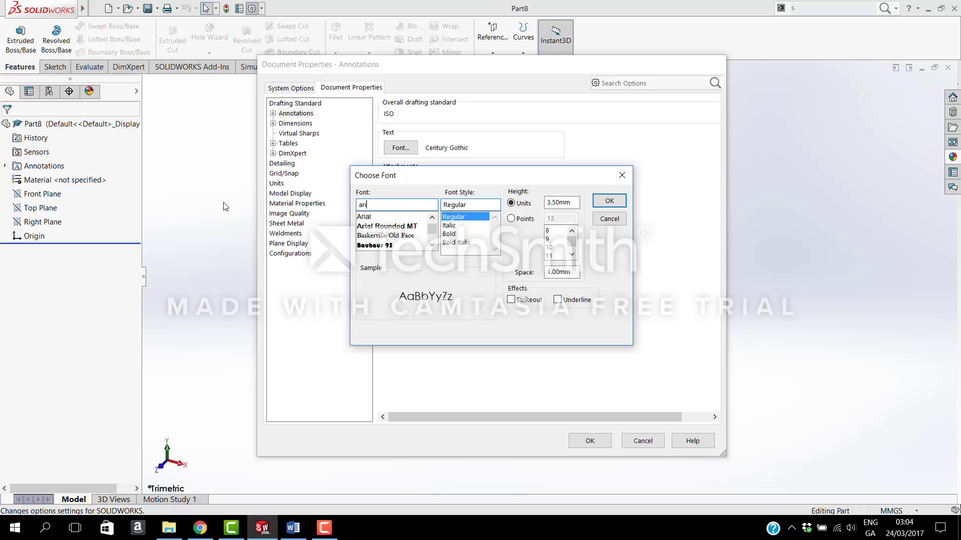
click(405, 218)
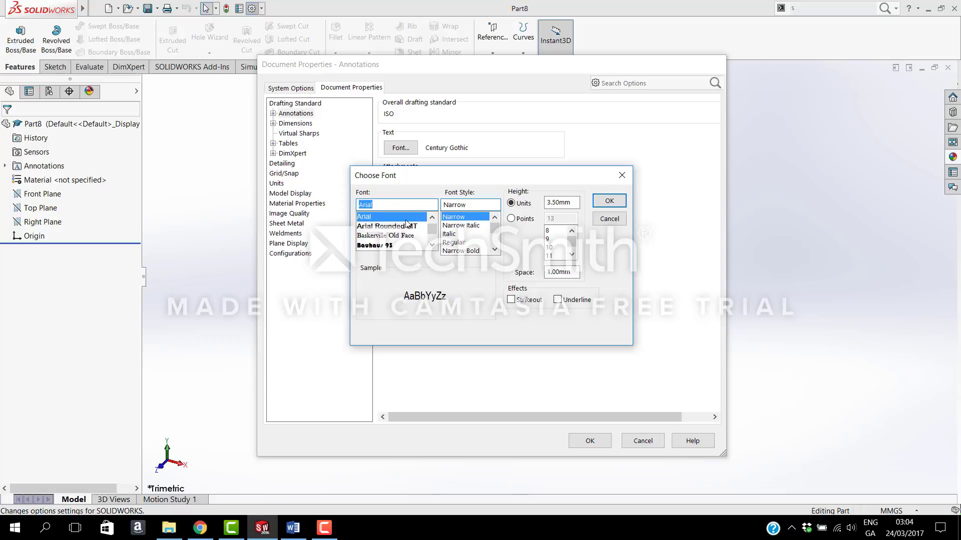
click(459, 251)
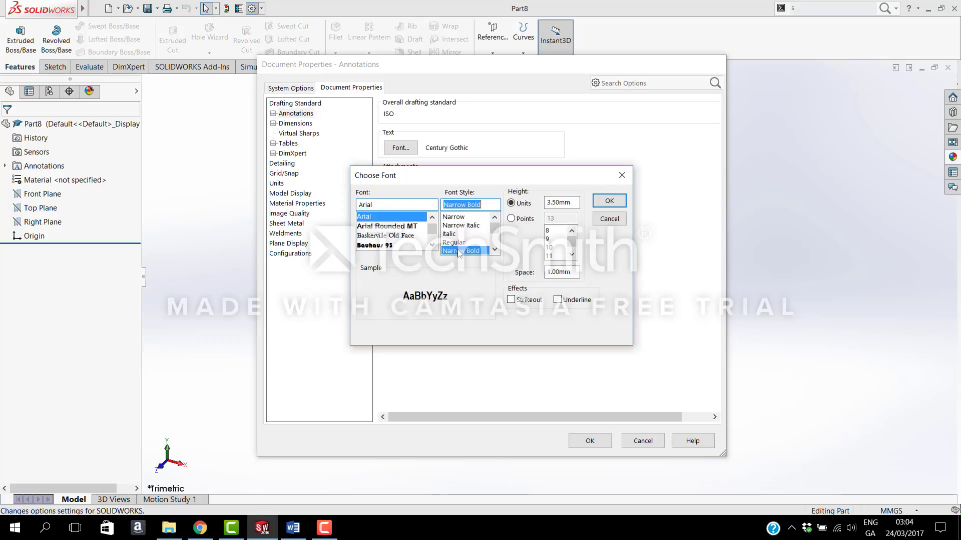
click(458, 242)
click(475, 233)
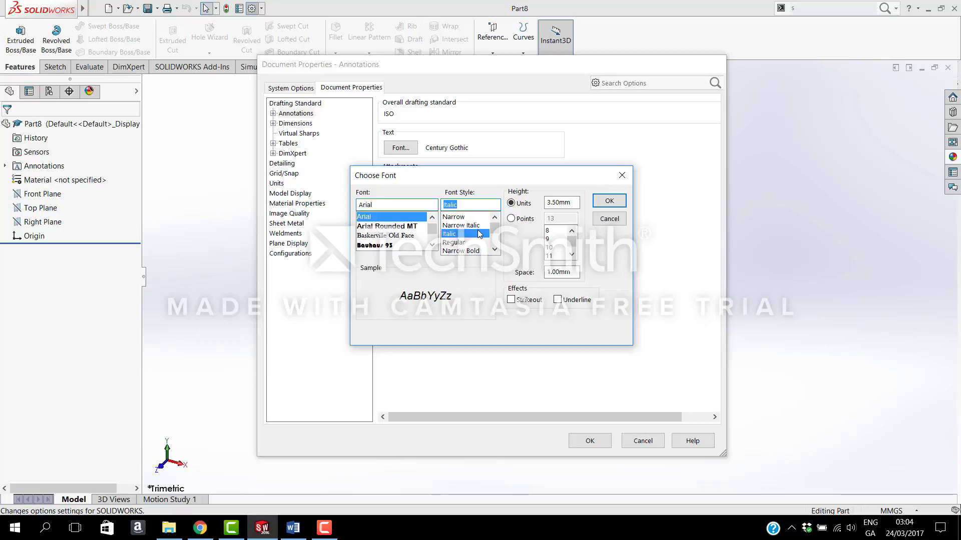
drag(494, 228, 495, 244)
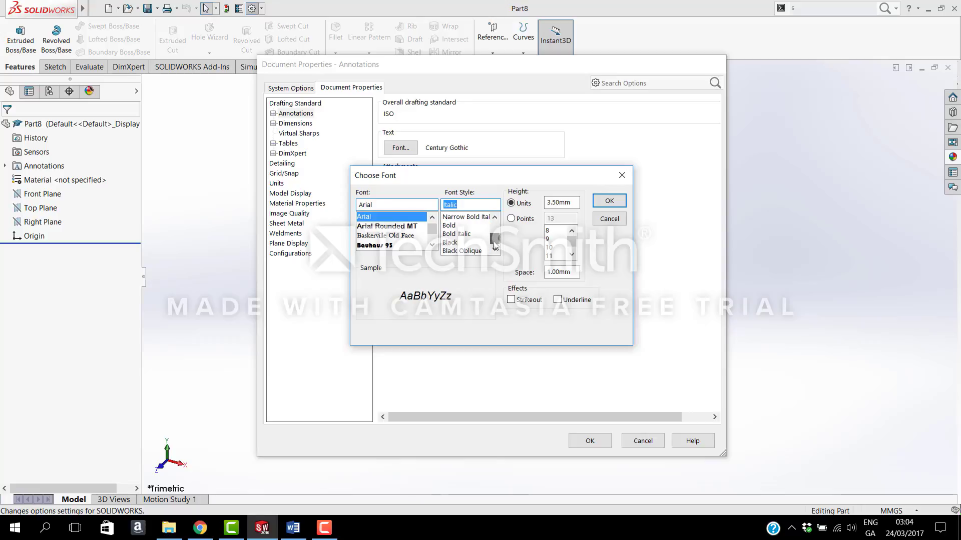
click(467, 226)
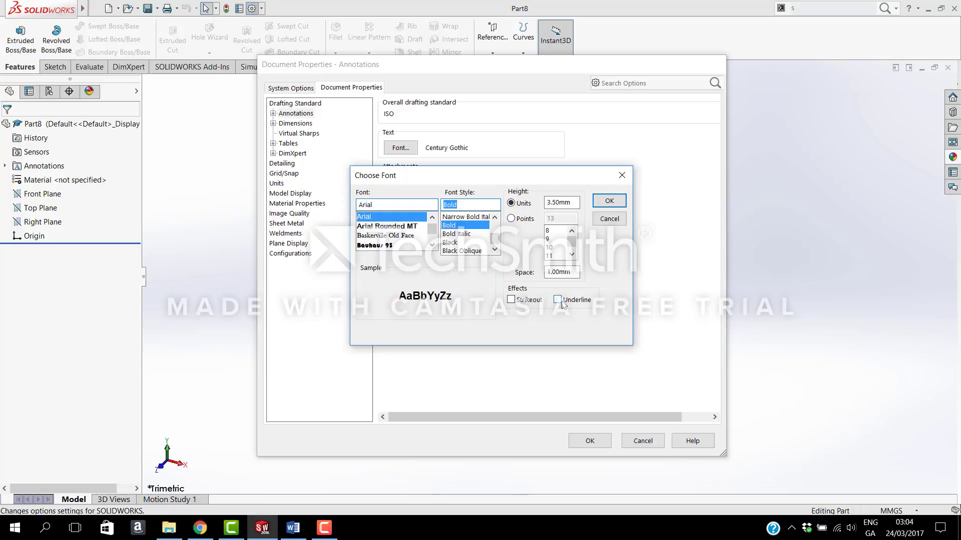
click(609, 202)
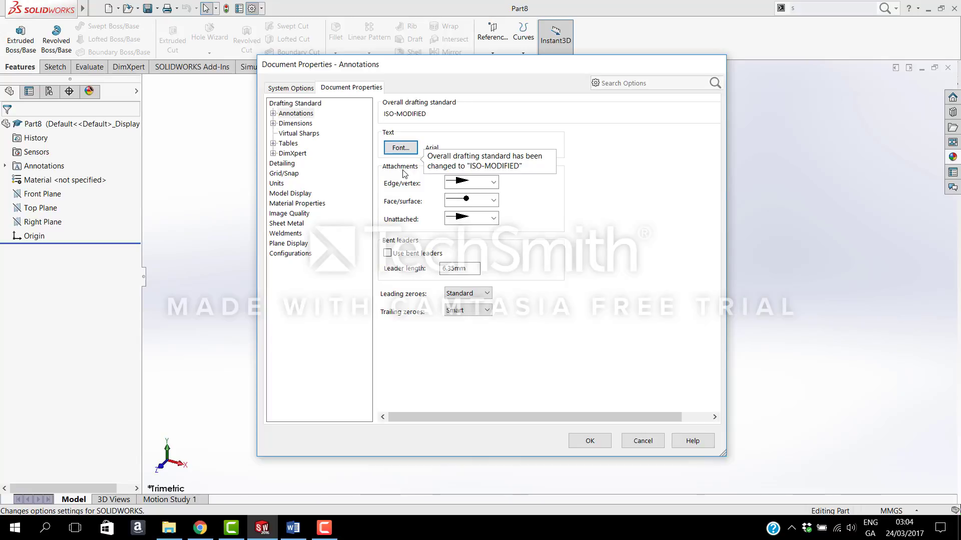
Choose the solid filled arrowhead for the edge/vertex and unattached annotation attachments
click(493, 184)
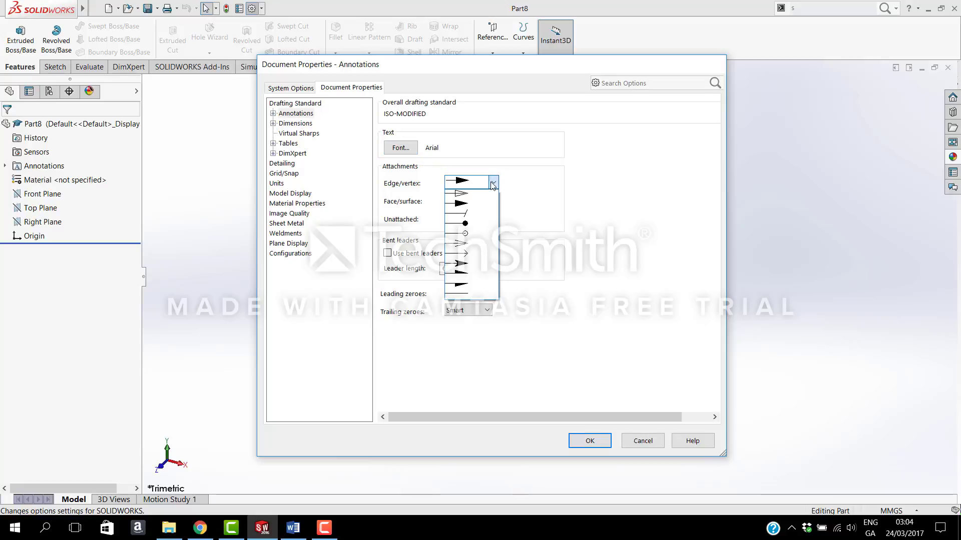
click(485, 212)
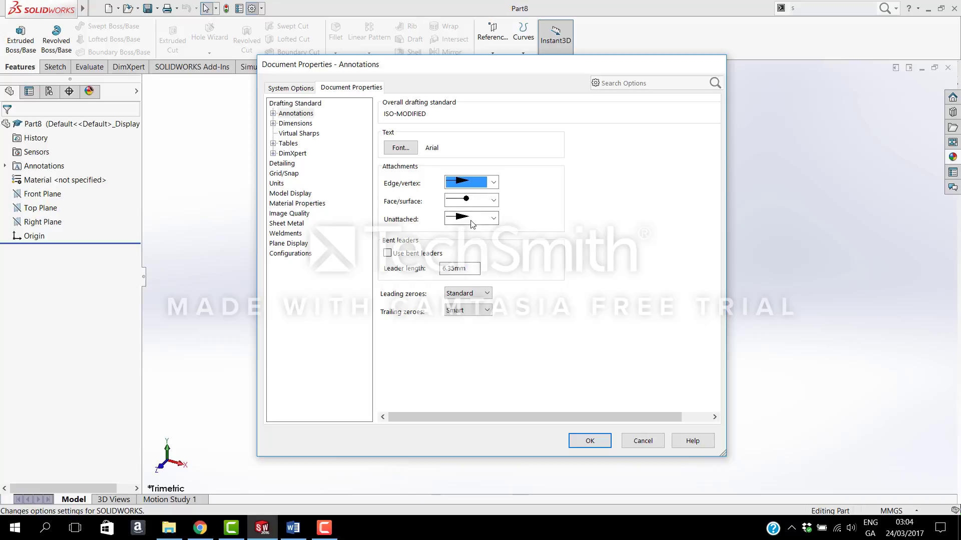
click(493, 219)
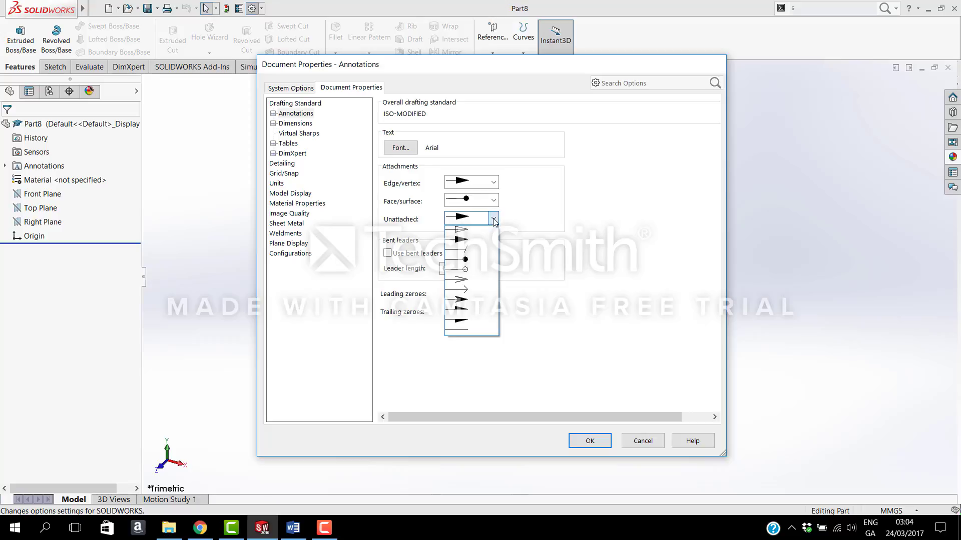
click(476, 240)
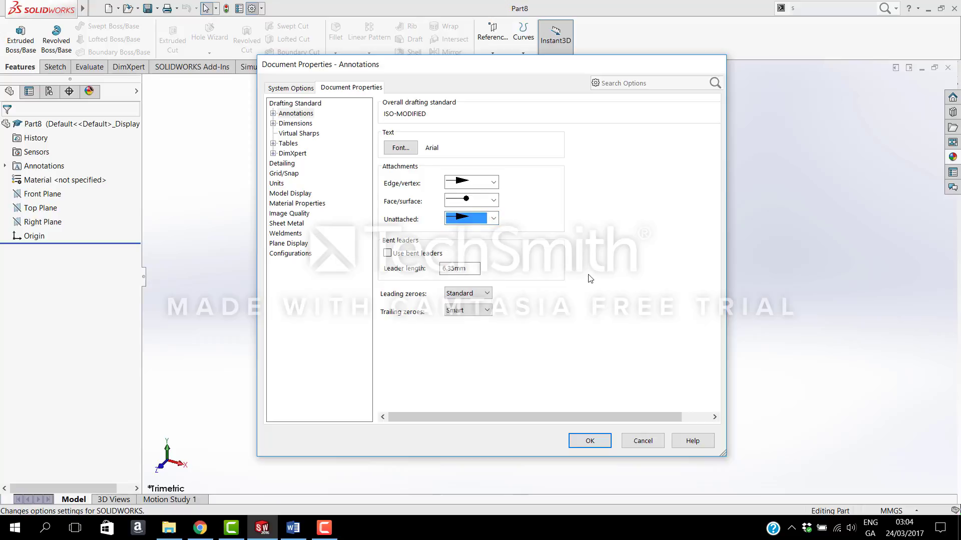
Enable bent leaders for annotations and set their leader length to 3.5 mm
click(388, 254)
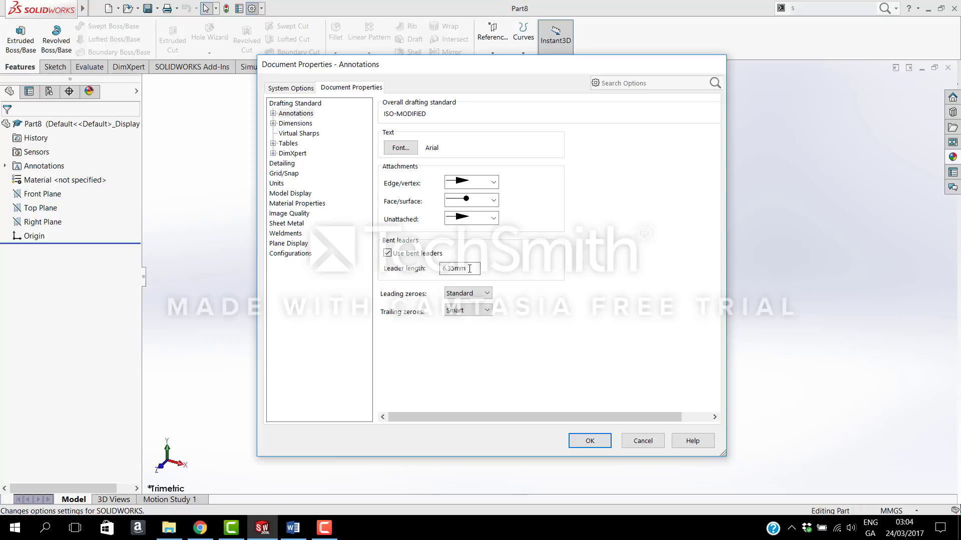
drag(467, 263, 432, 265)
text(3.5)
In the Dimensions properties, accept the Century Gothic Regular font at 3.50 mm height and choose the solid filled arrow style
click(298, 125)
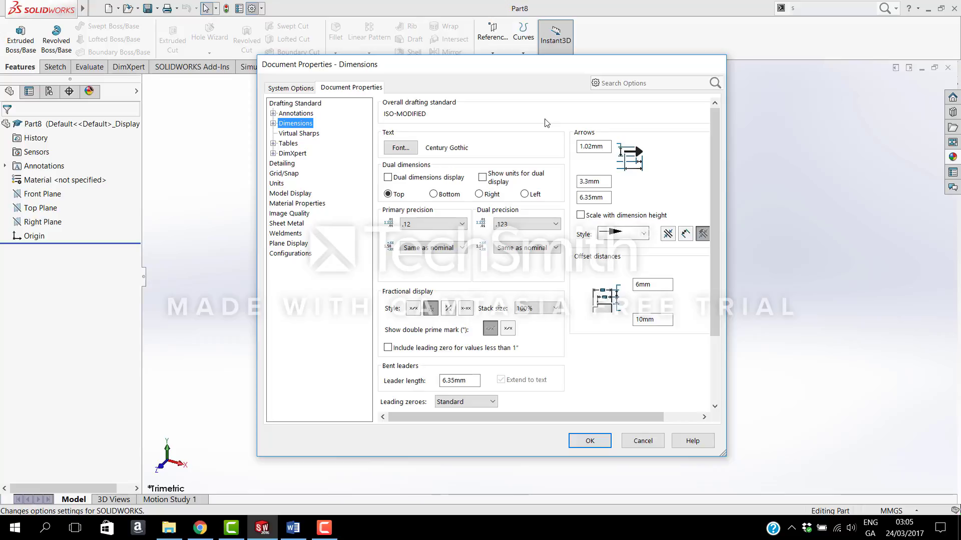
click(408, 150)
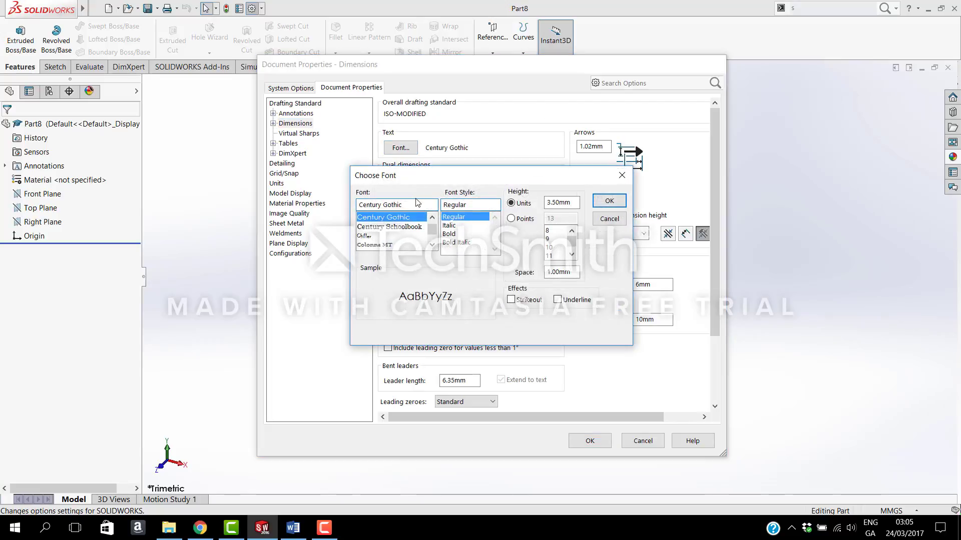
click(611, 201)
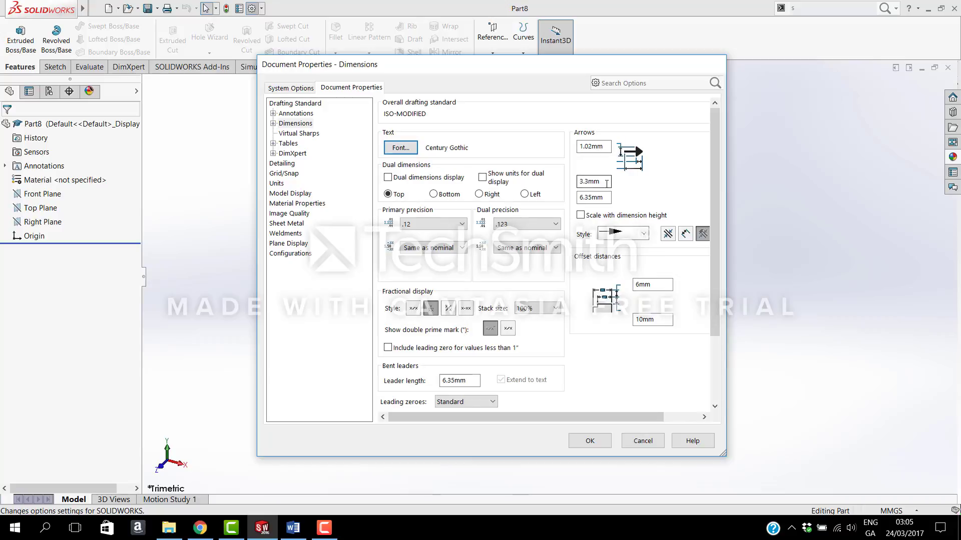
click(642, 234)
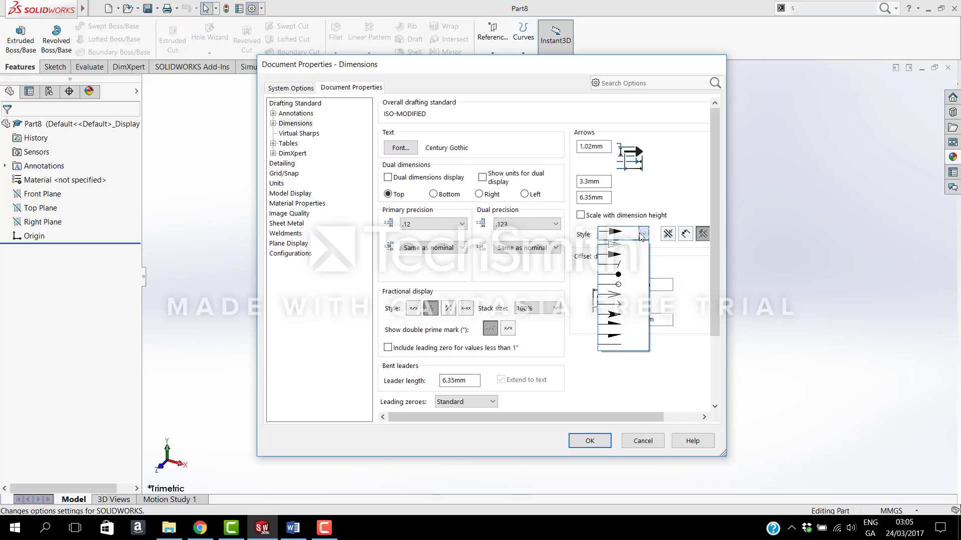
click(620, 256)
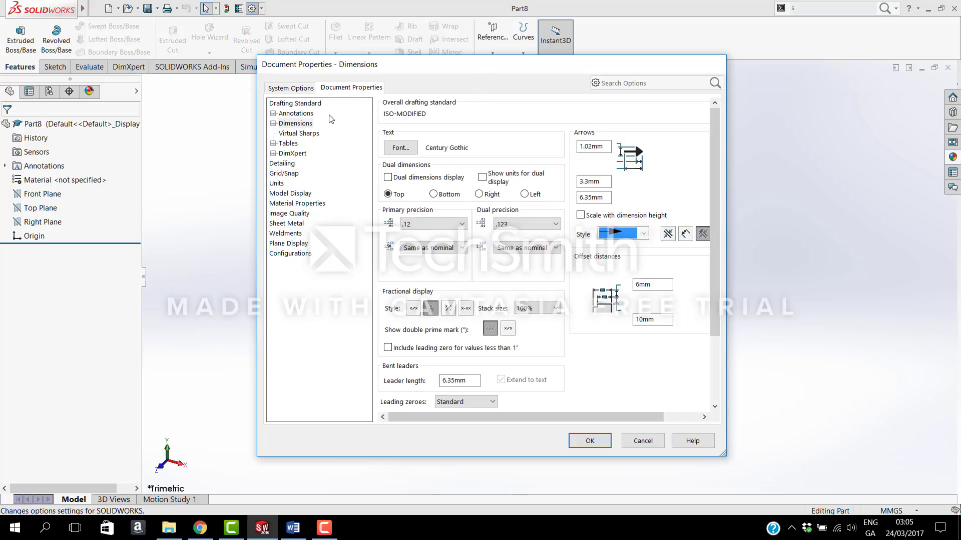
Review the Detailing, Grid/Snap, Units, Model Display and Material Properties settings of the document
click(284, 165)
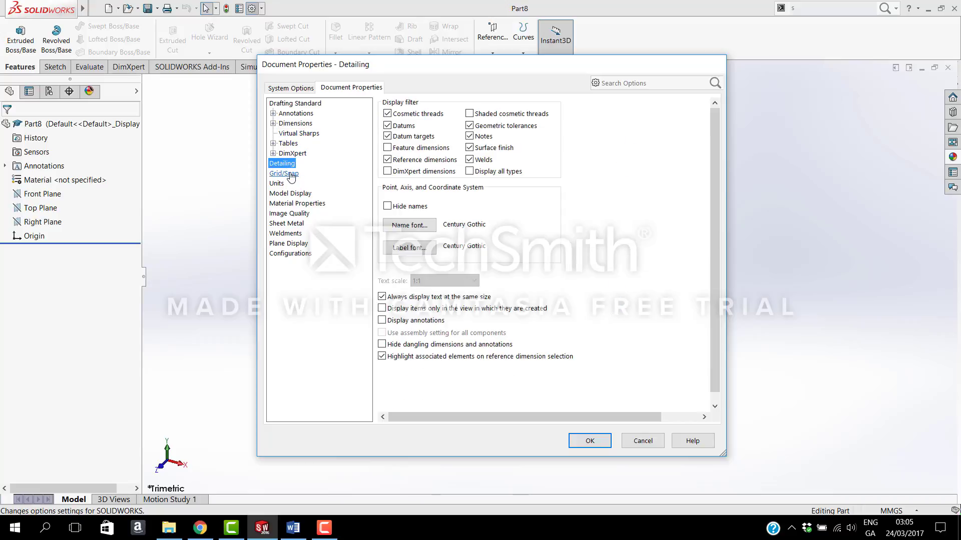
click(290, 177)
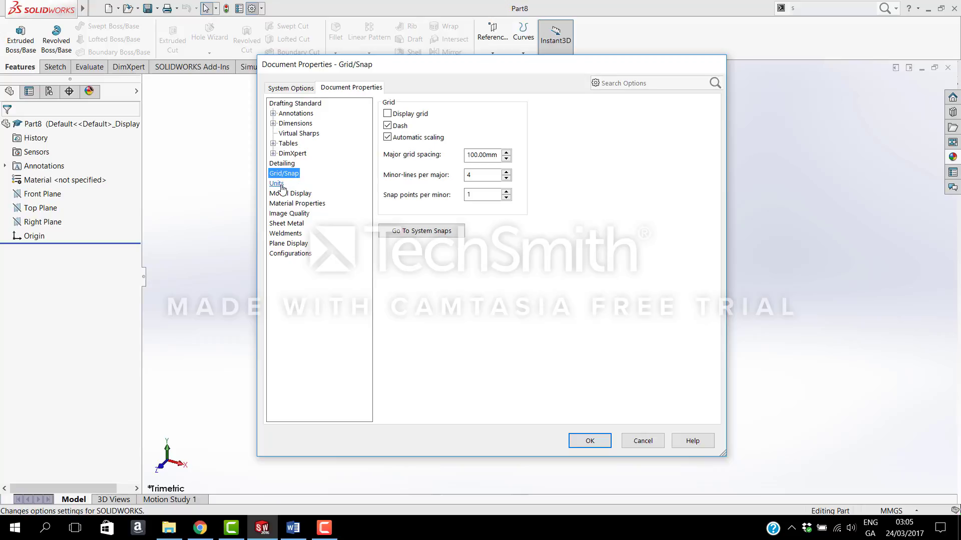
click(282, 187)
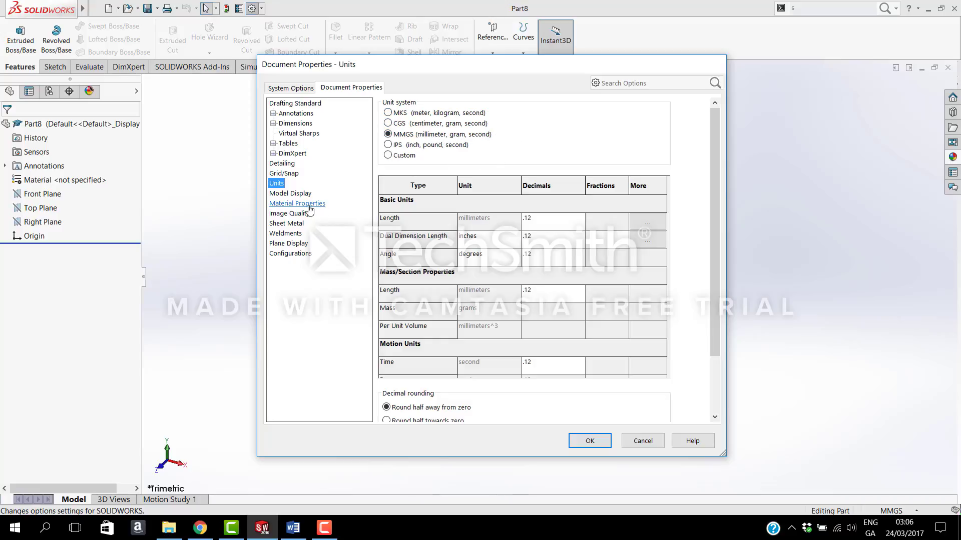
click(295, 194)
click(316, 202)
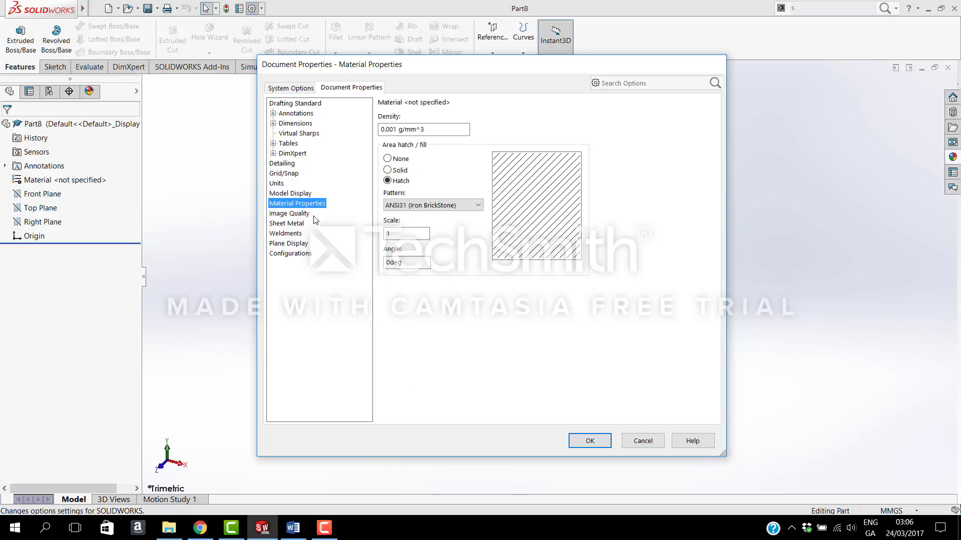
Raise the shaded and draft quality image resolution to a deviation of about 0.255 mm, and open the Sheet Metal settings
click(300, 213)
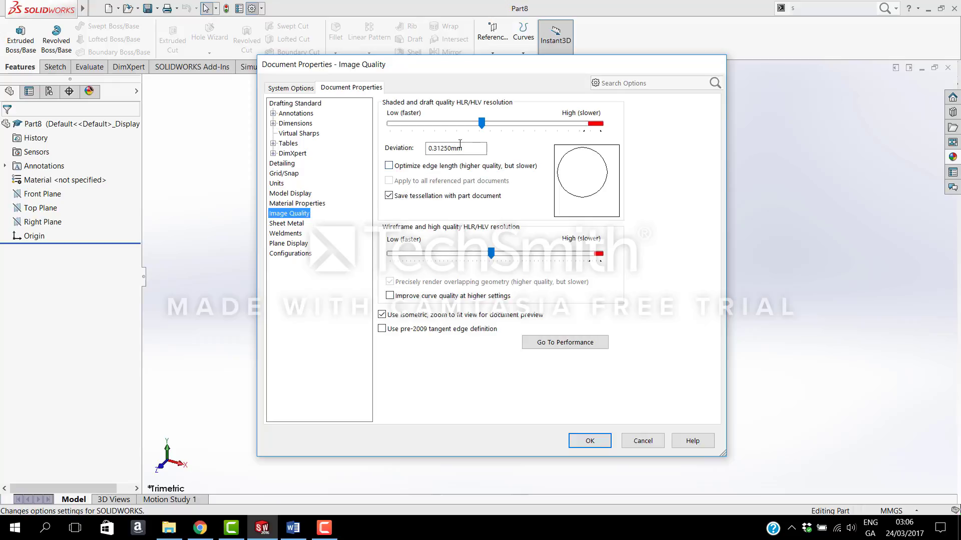
mouse_move(482, 123)
mouse_down()
mouse_move(592, 128)
mouse_move(413, 118)
mouse_move(504, 122)
mouse_up()
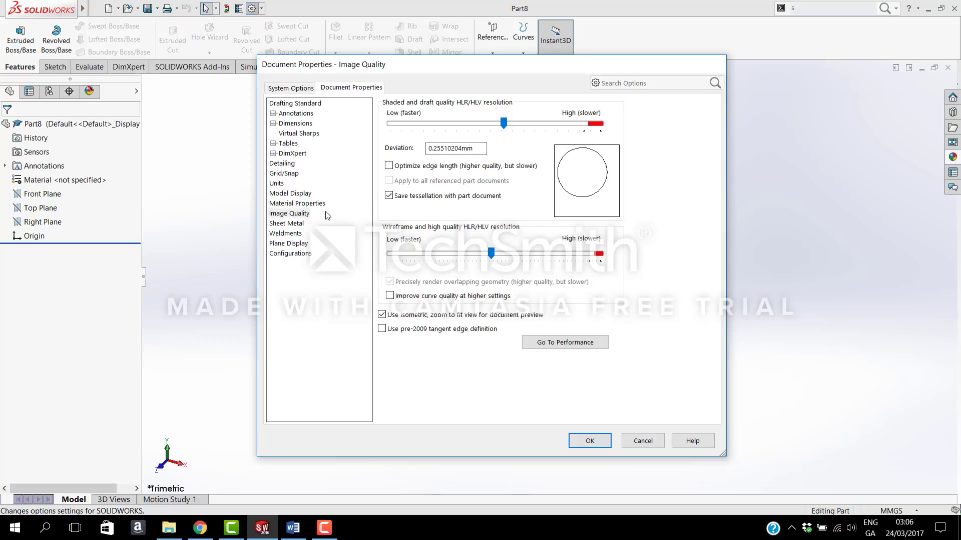
click(289, 223)
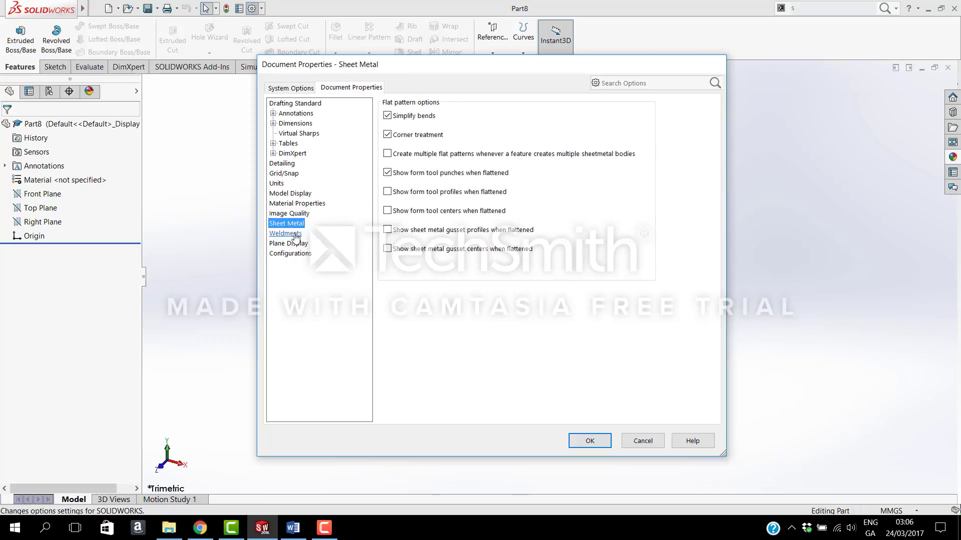
Review the Weldments, Plane Display and Configurations settings, and accept the document properties
click(294, 235)
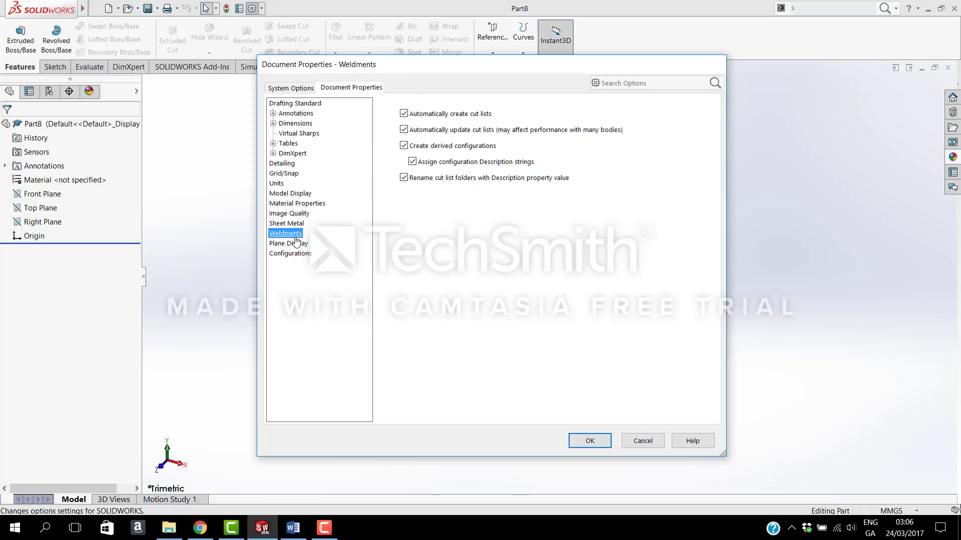
click(295, 244)
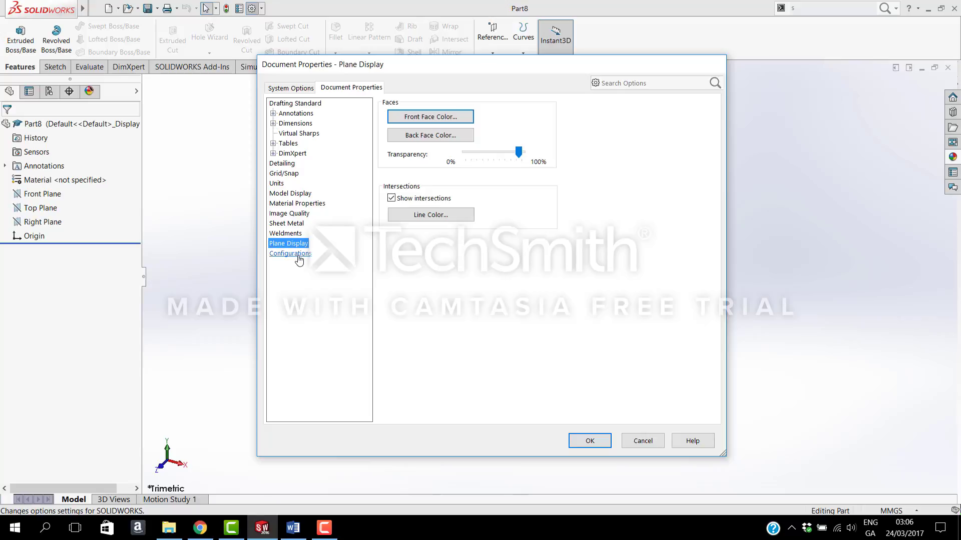
click(296, 256)
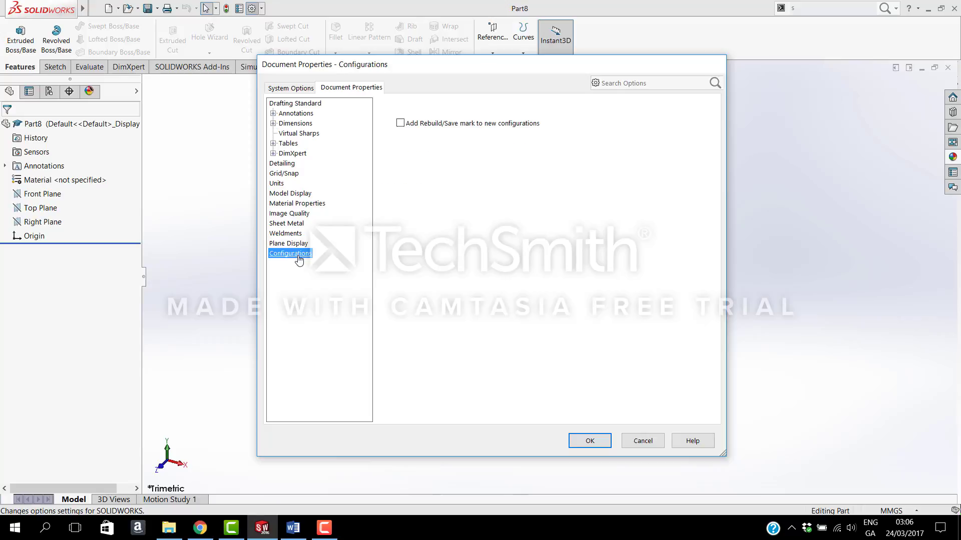
click(590, 442)
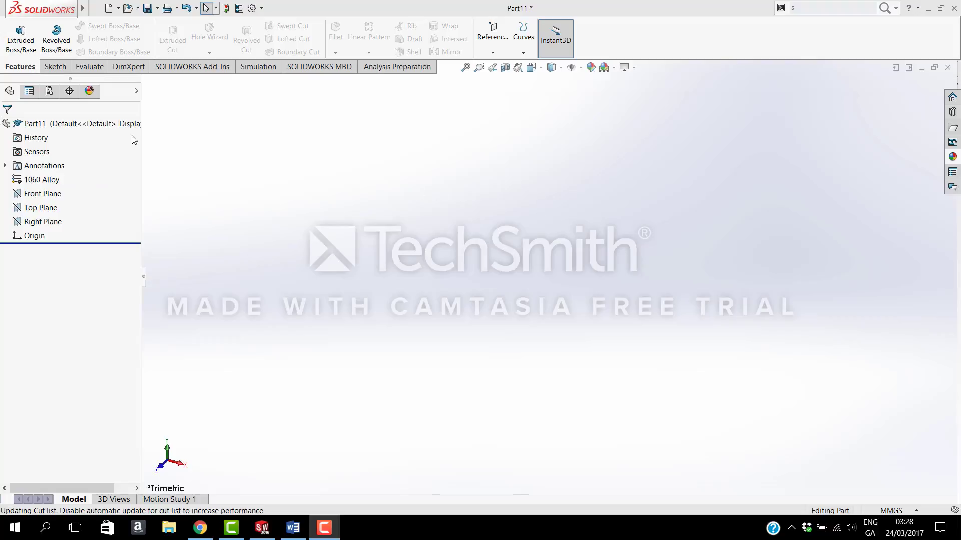
Assign the Stainless Steel (ferritic) material from the SOLIDWORKS Materials steel category to the part
right_click(59, 125)
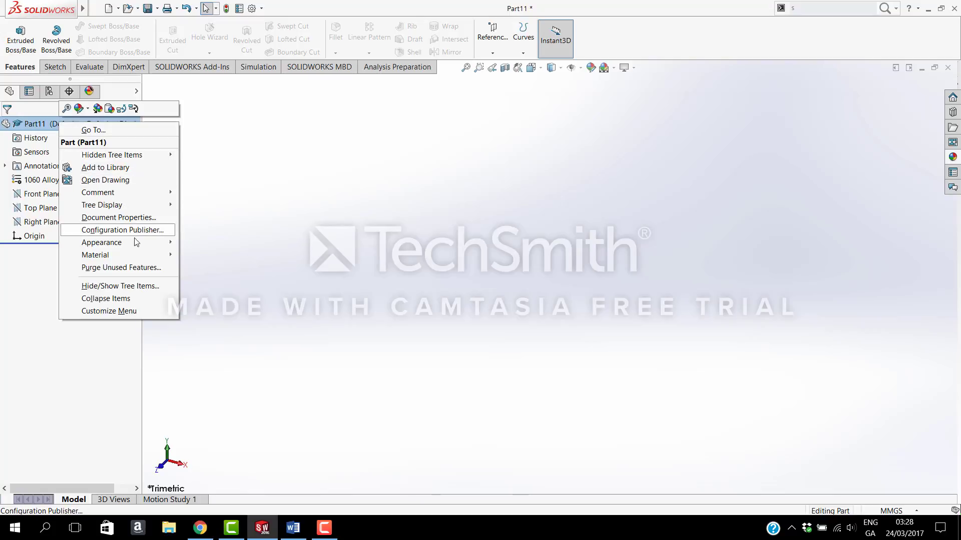
mouse_move(148, 259)
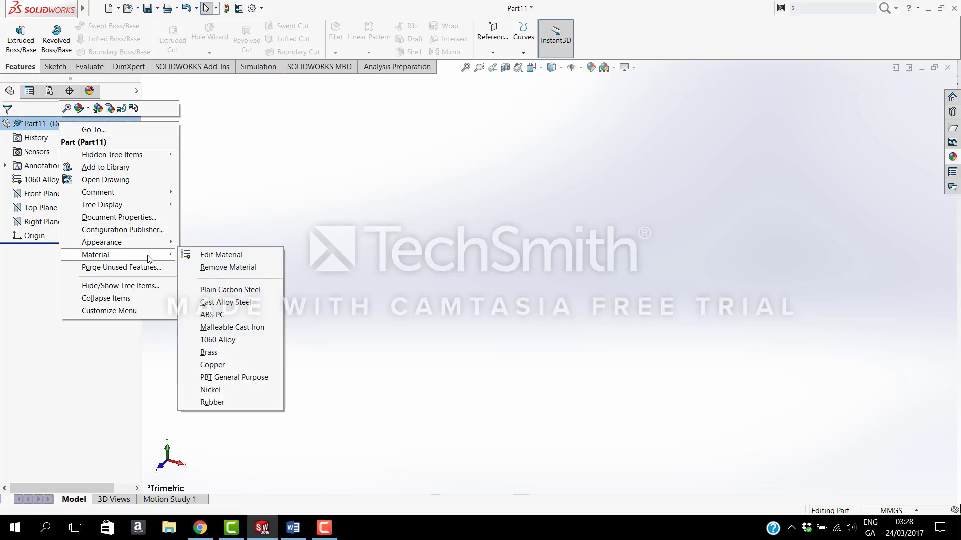
click(222, 256)
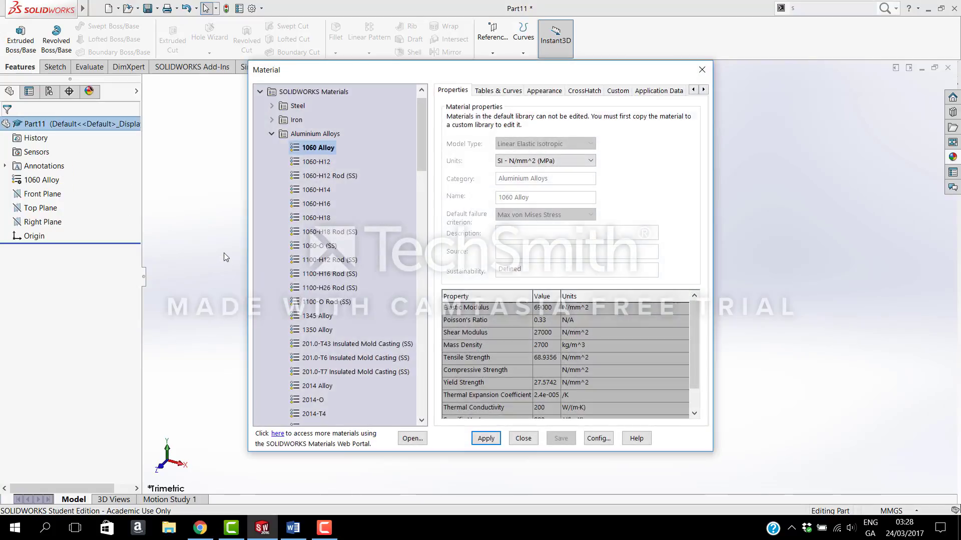
click(272, 135)
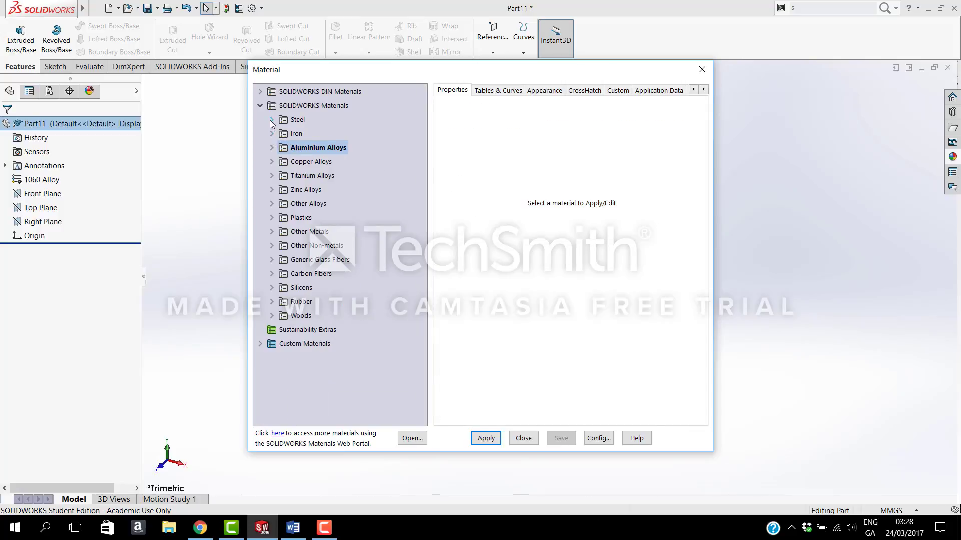
click(271, 121)
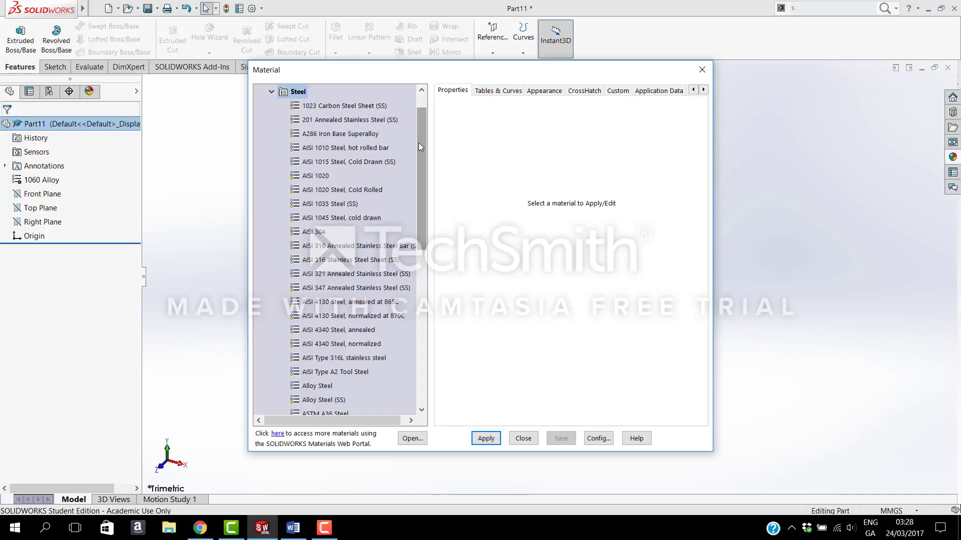
drag(418, 143, 429, 243)
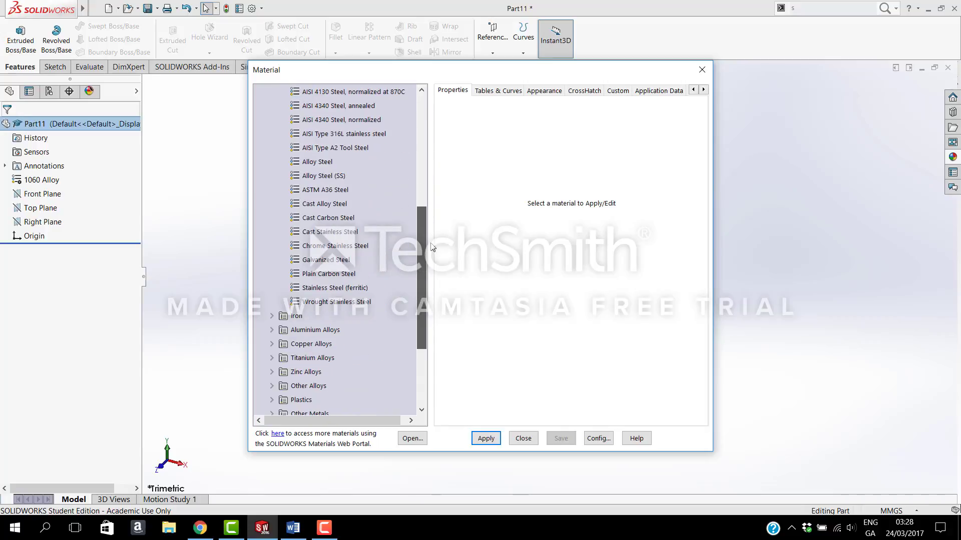
click(330, 288)
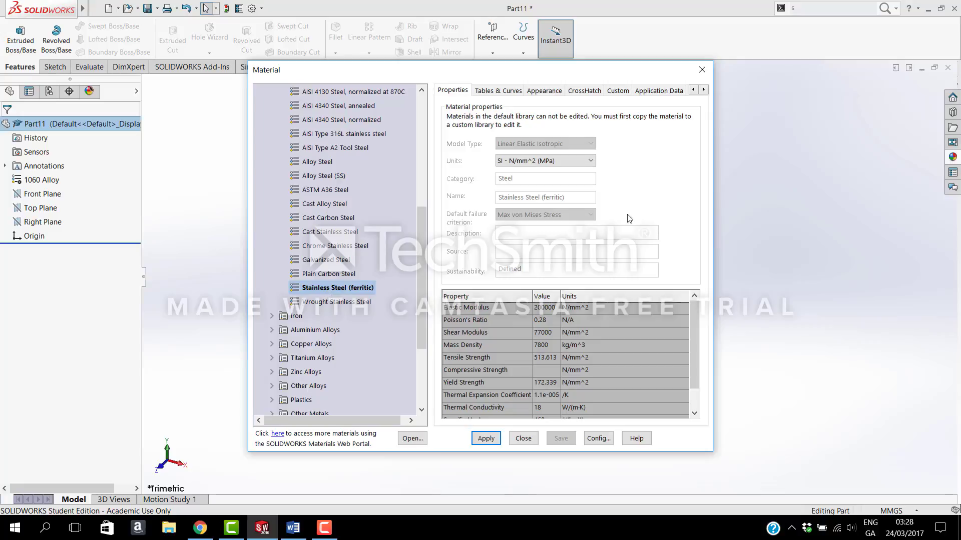
click(486, 439)
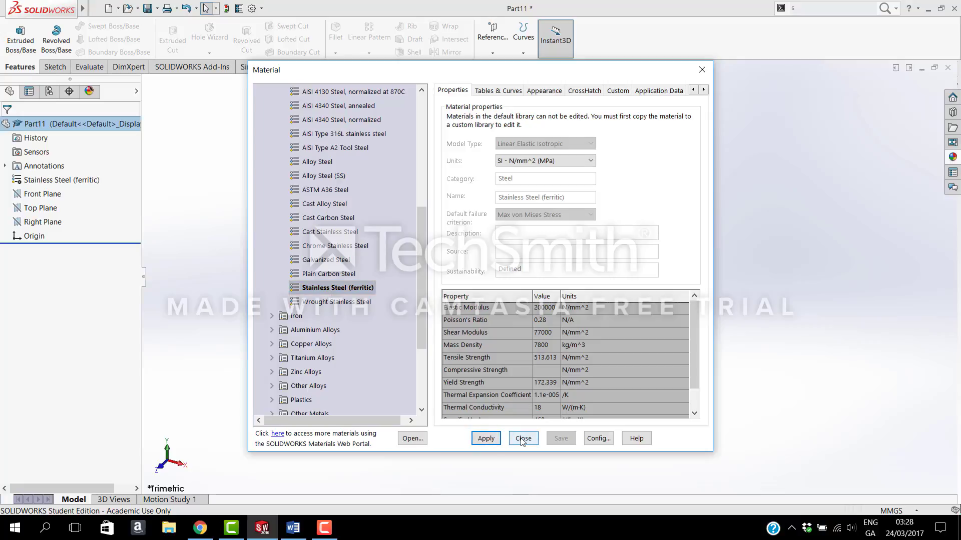
click(523, 439)
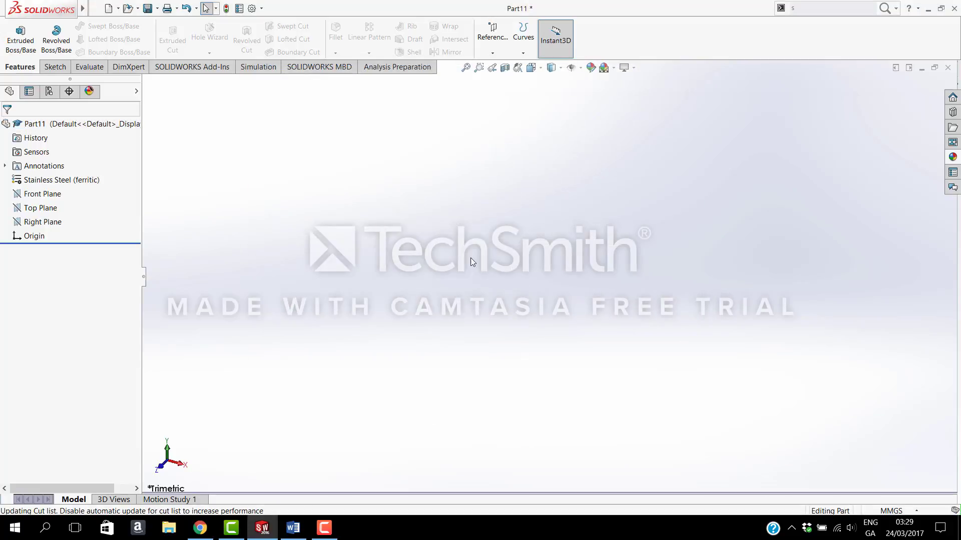
Start saving the part as a Part Templates (*.prtdot) file named StainlessSteel_TEMPLATE
click(148, 8)
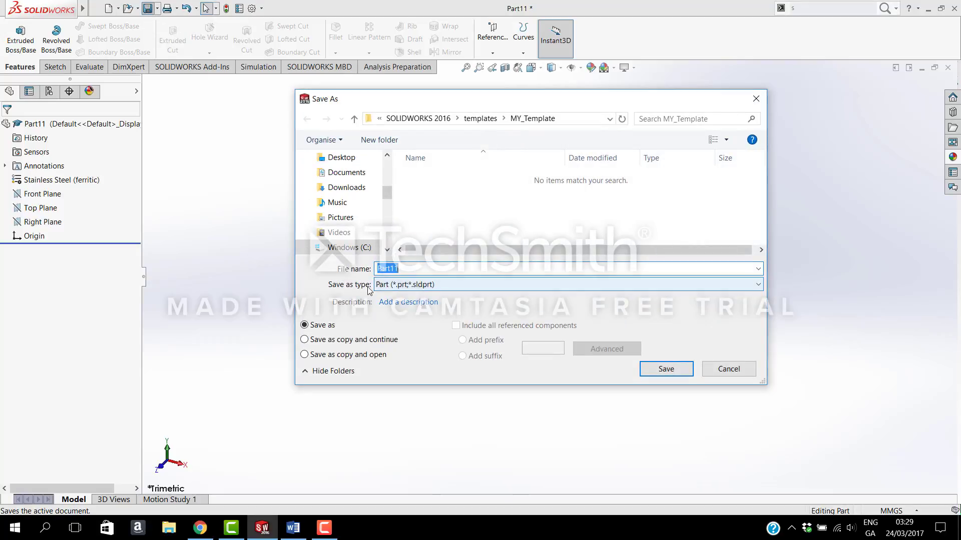
click(714, 286)
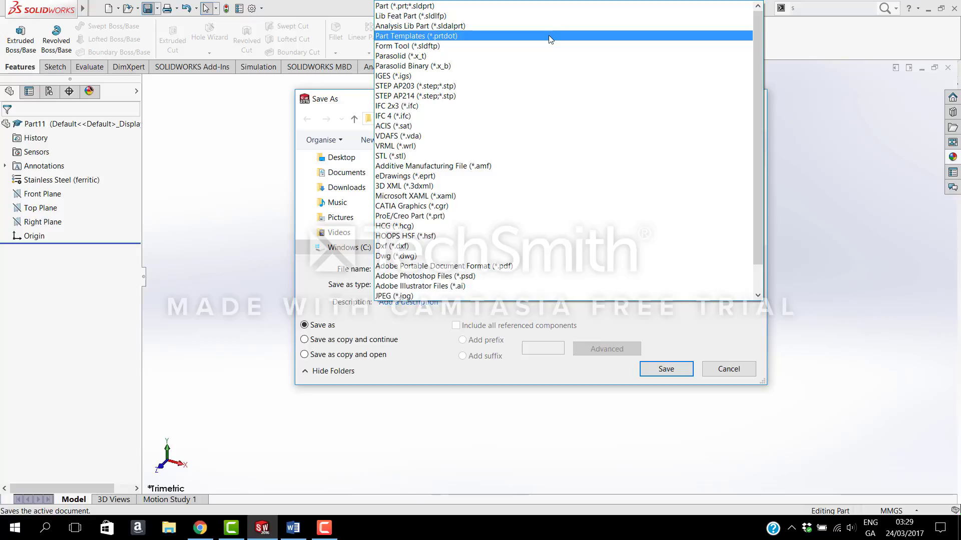
click(548, 35)
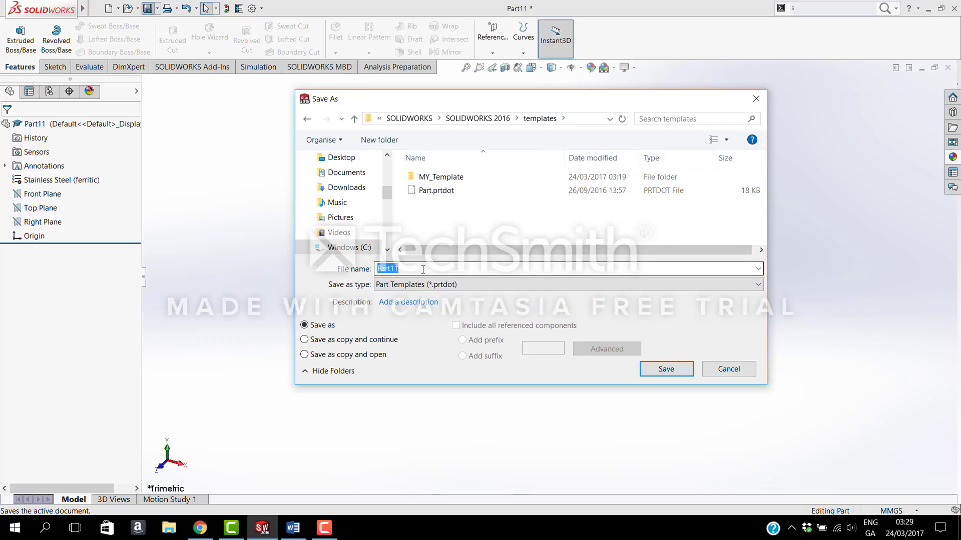
click(401, 271)
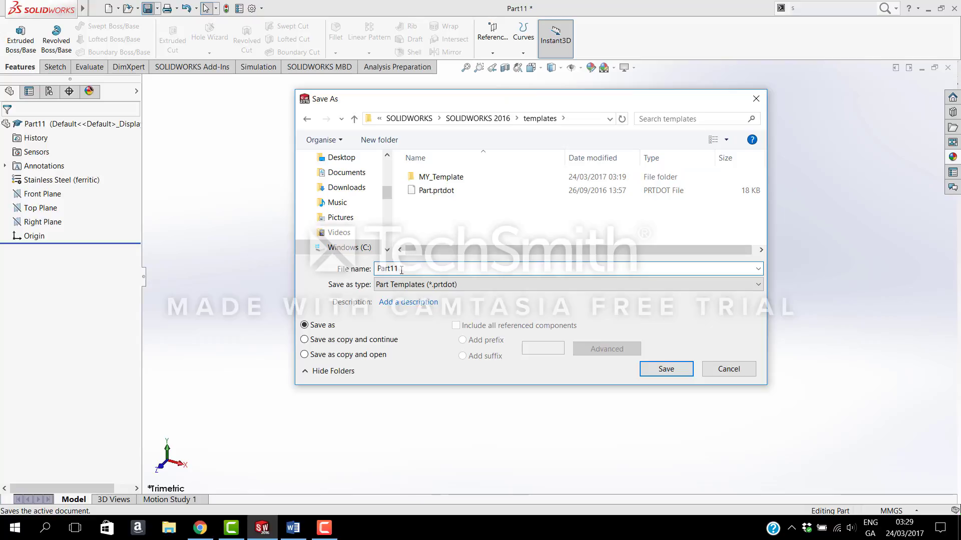
key(BackSpace)
key(BackSpace)
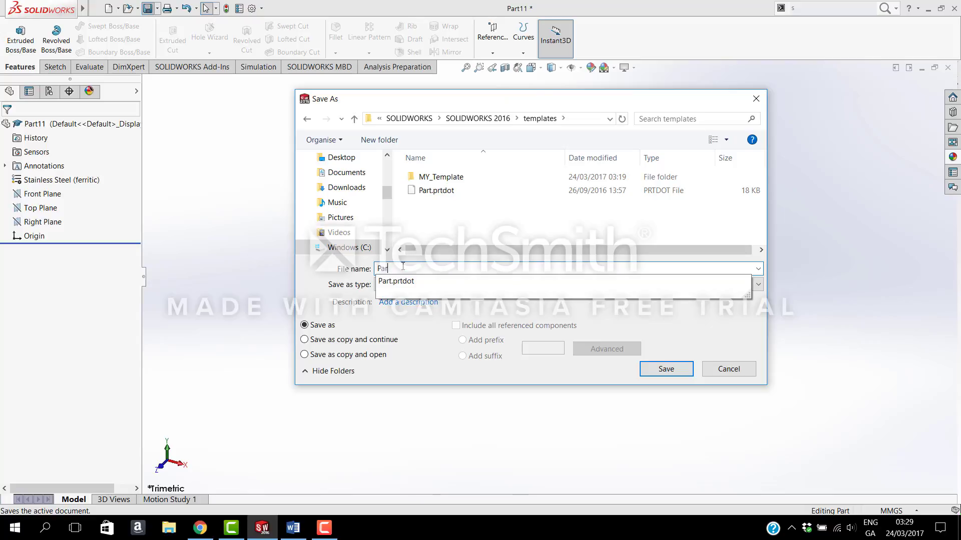
key(BackSpace)
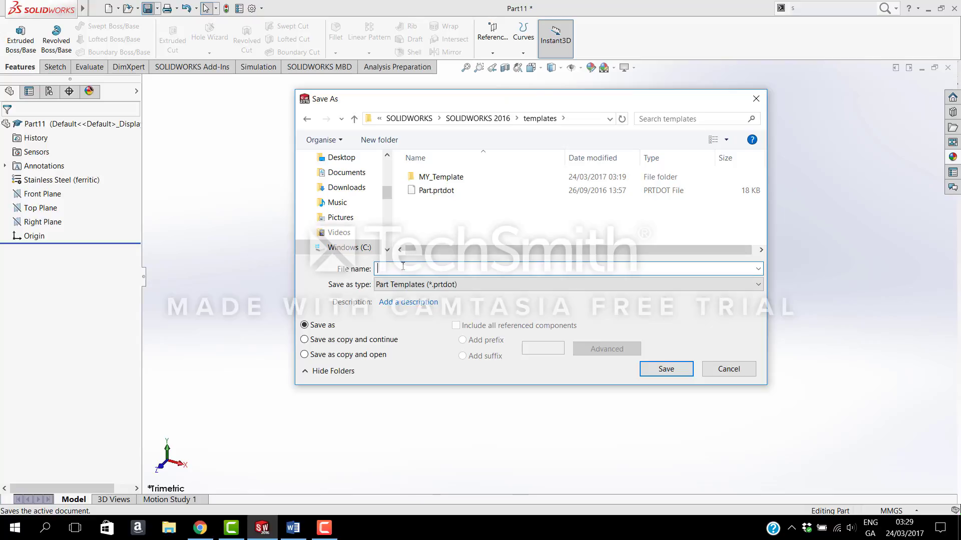
text(StainlessSteel_TE)
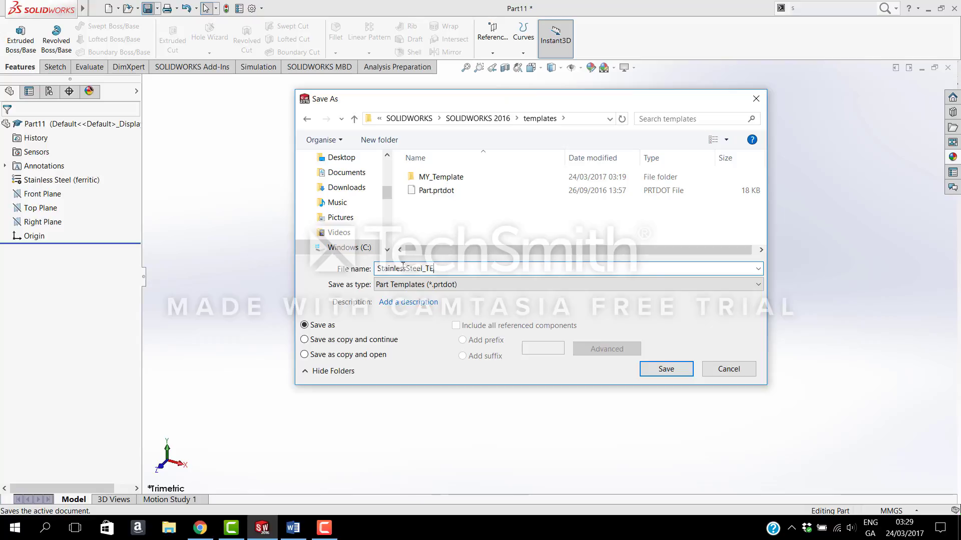
text(MPLATE)
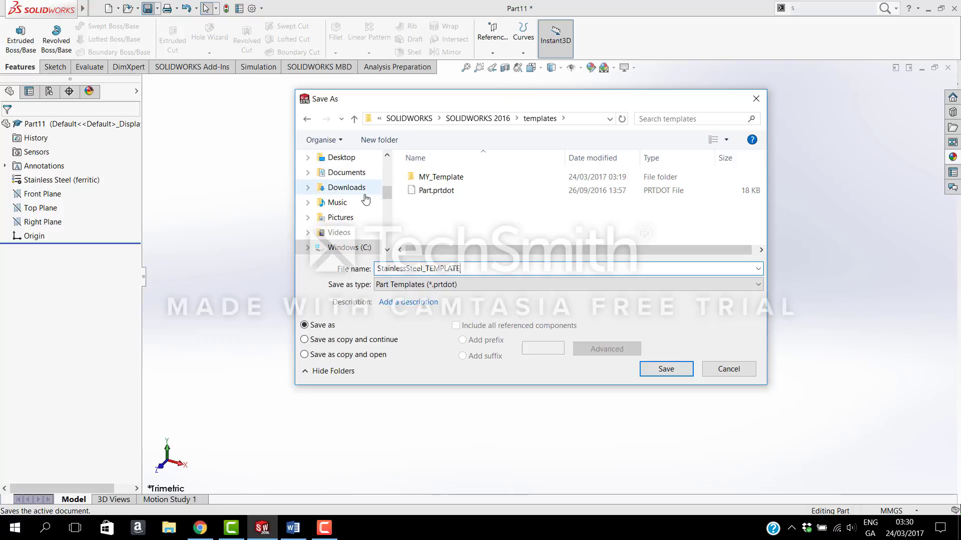
Create a folder named AW_Templates on the Desktop and save the part template in it
click(351, 158)
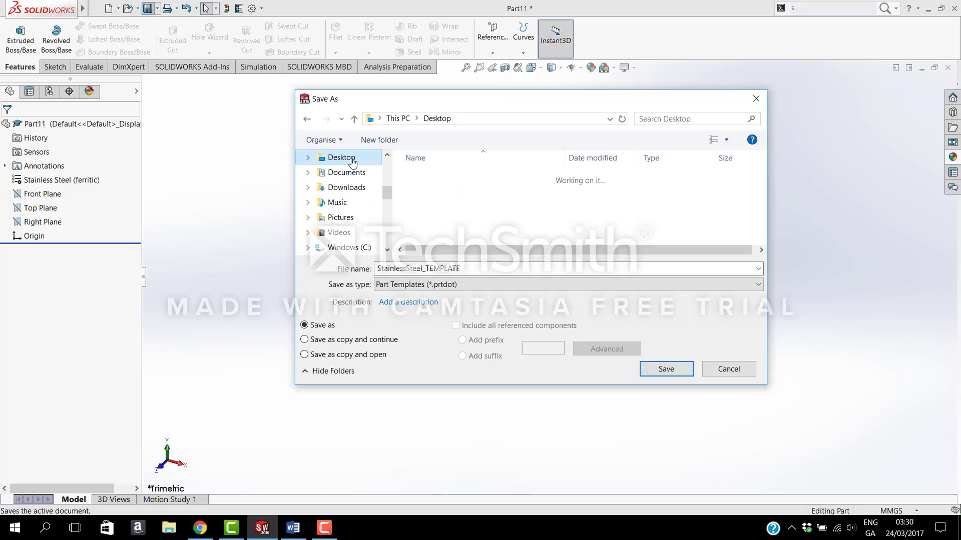
click(382, 142)
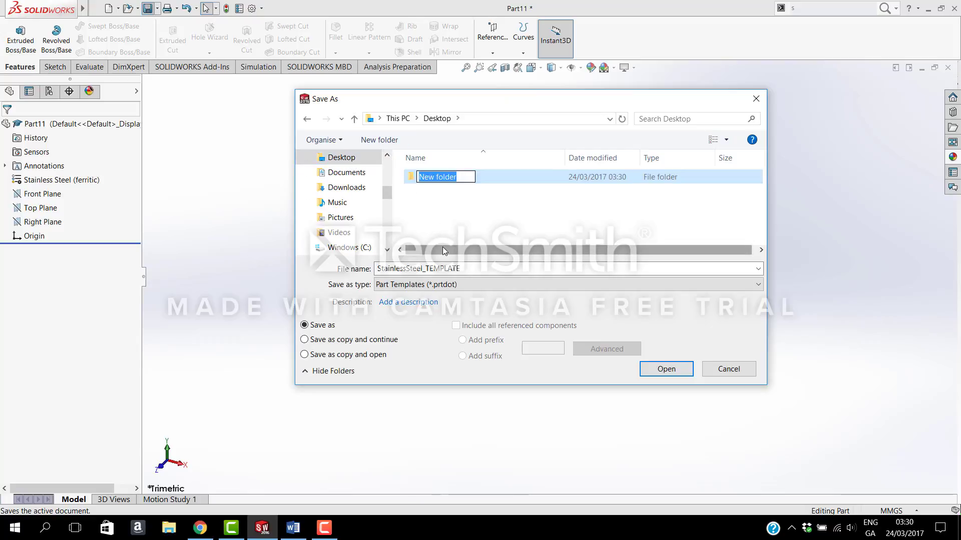
text(AW)
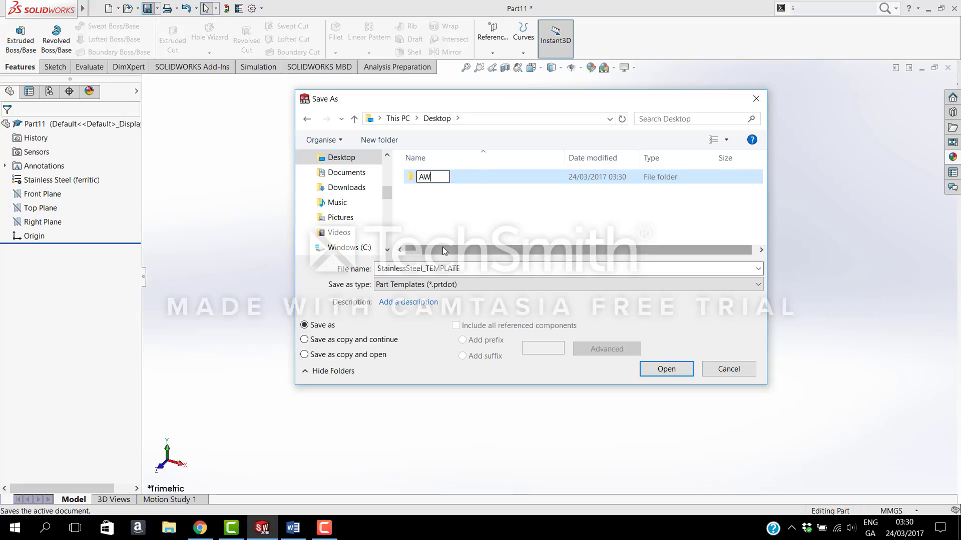
text(_Teeplates)
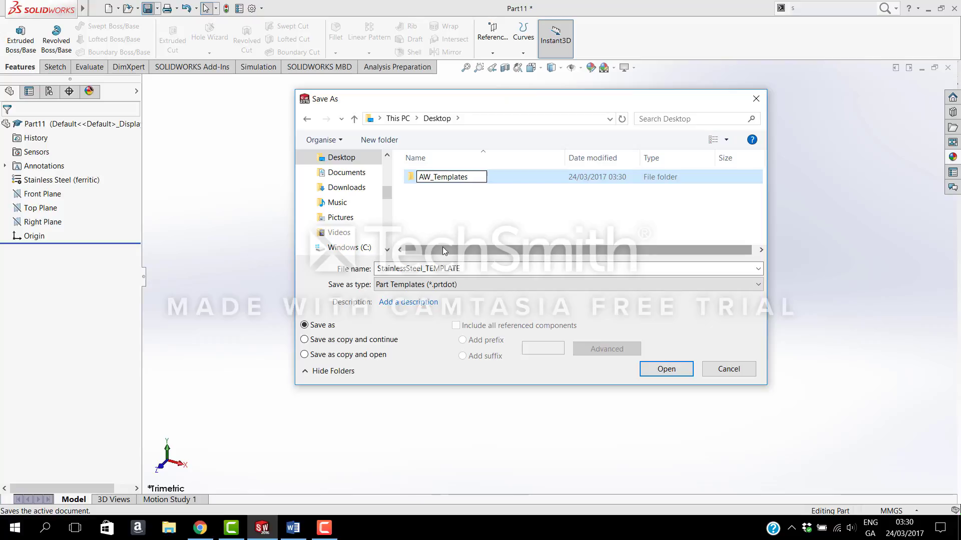
click(492, 212)
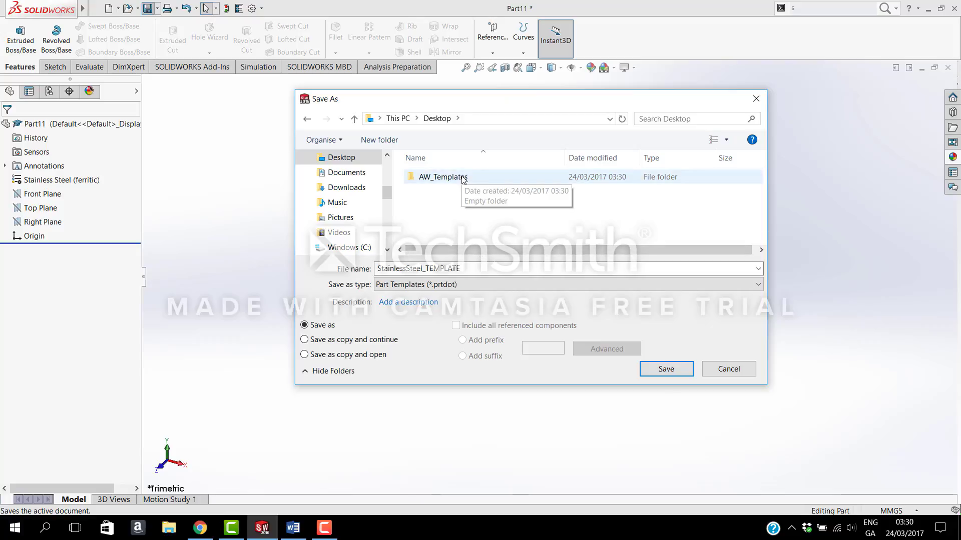
double_click(463, 178)
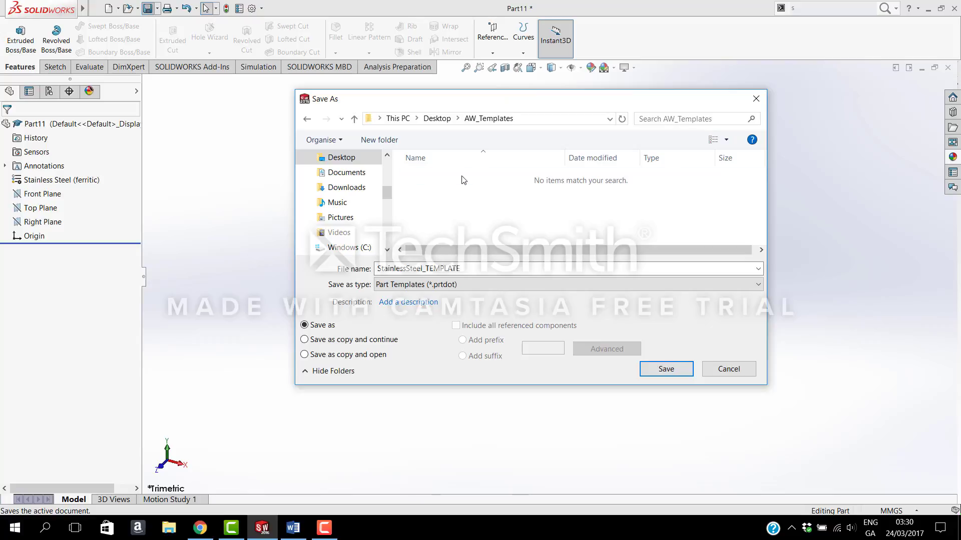
click(666, 369)
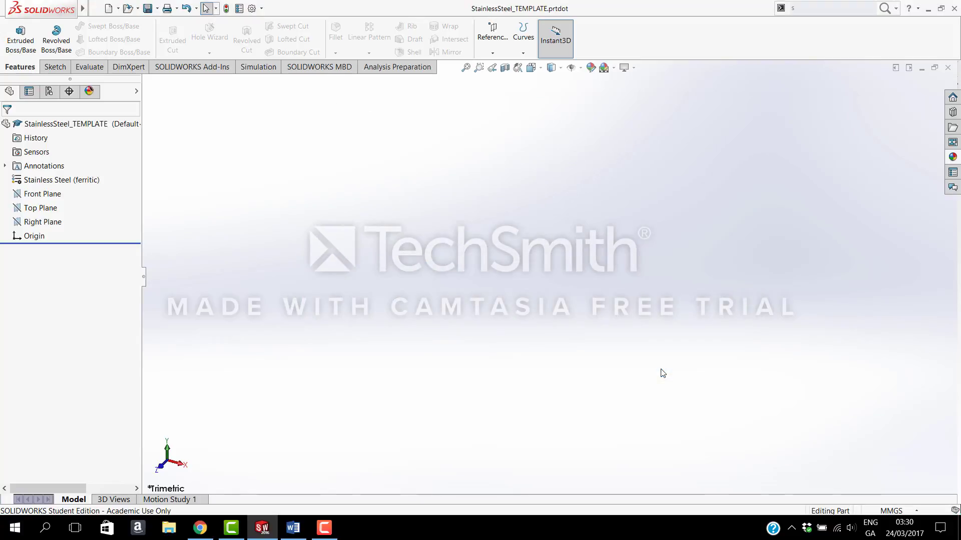